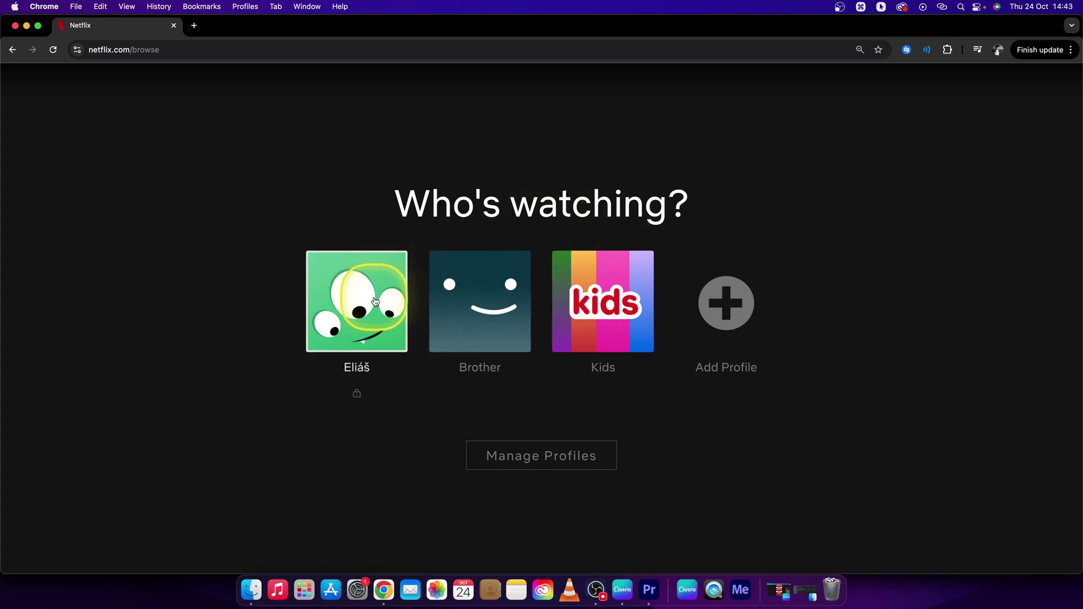
Select the PIN-locked first profile avatar to begin unlocking it.
{"action": "left_click", "coordinate": [374, 300]}
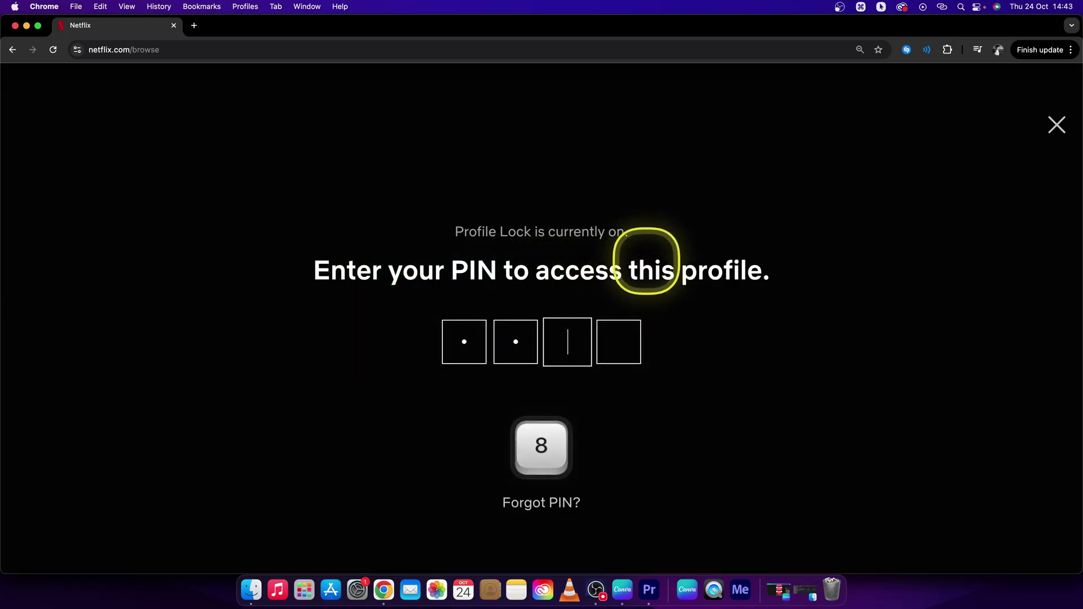
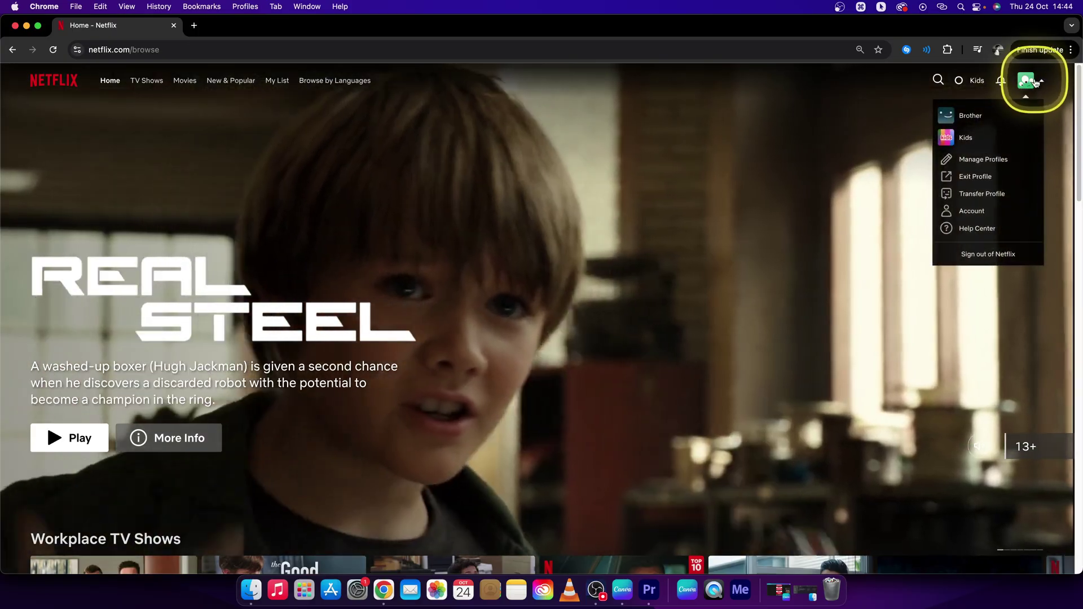
{"action": "mouse_move", "coordinate": [1027, 81]}
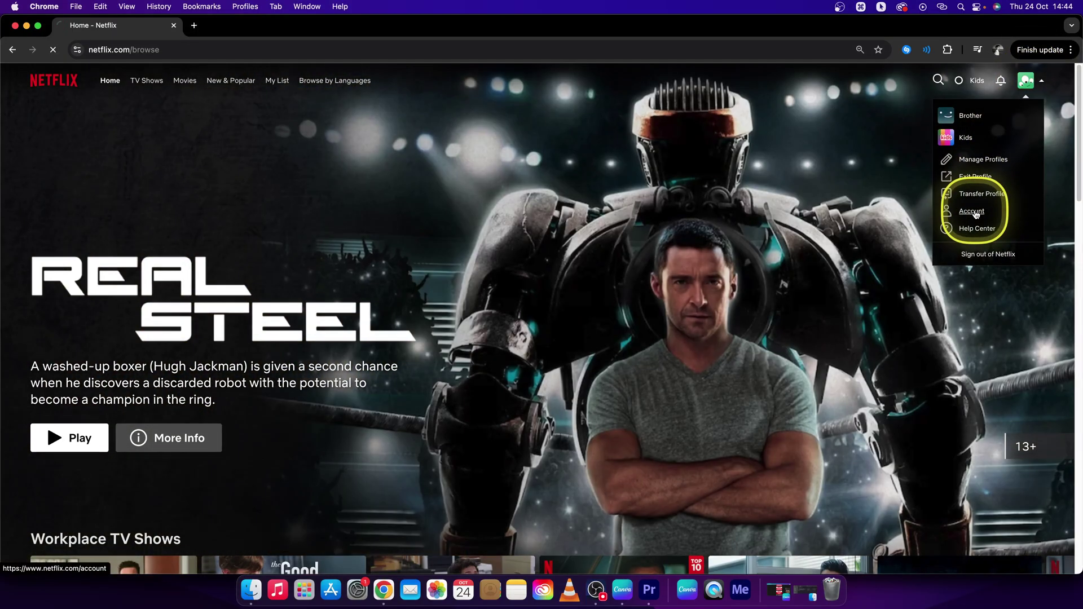
Go to the Account overview and open this profile's settings.
{"action": "left_click", "coordinate": [976, 214]}
{"action": "scroll", "coordinate": [959, 251], "scroll_direction": "down", "scroll_amount": 5}
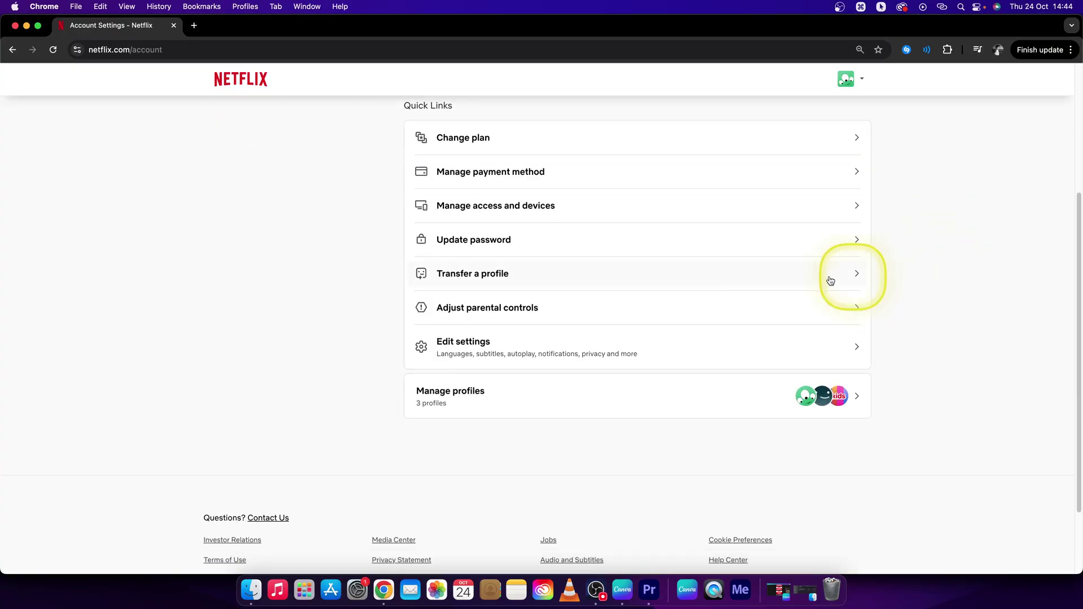
{"action": "left_click", "coordinate": [461, 343]}
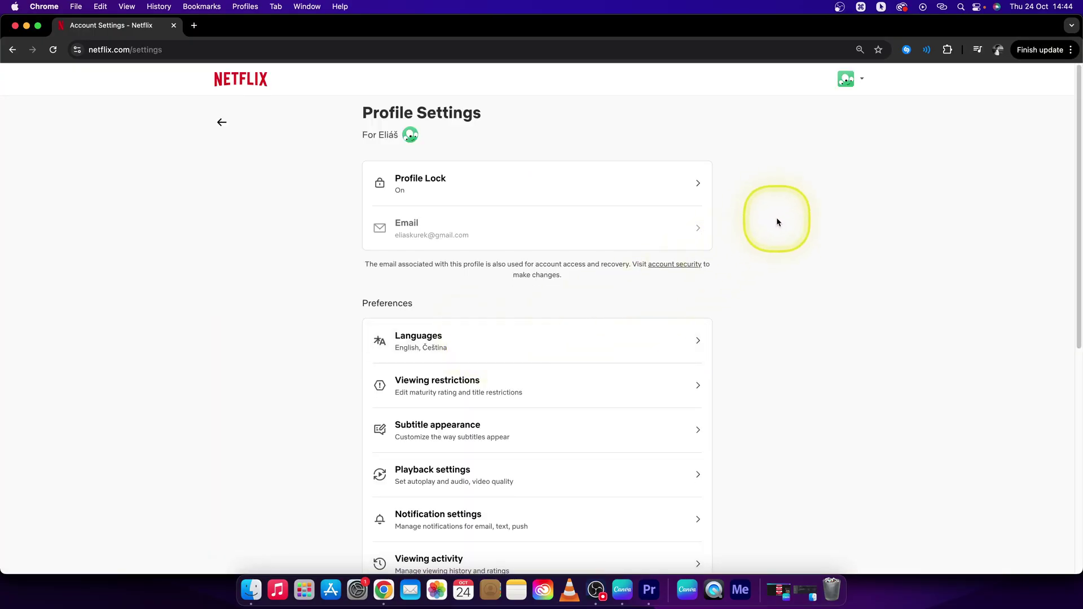
{"action": "scroll", "coordinate": [821, 226], "scroll_direction": "down", "scroll_amount": 3}
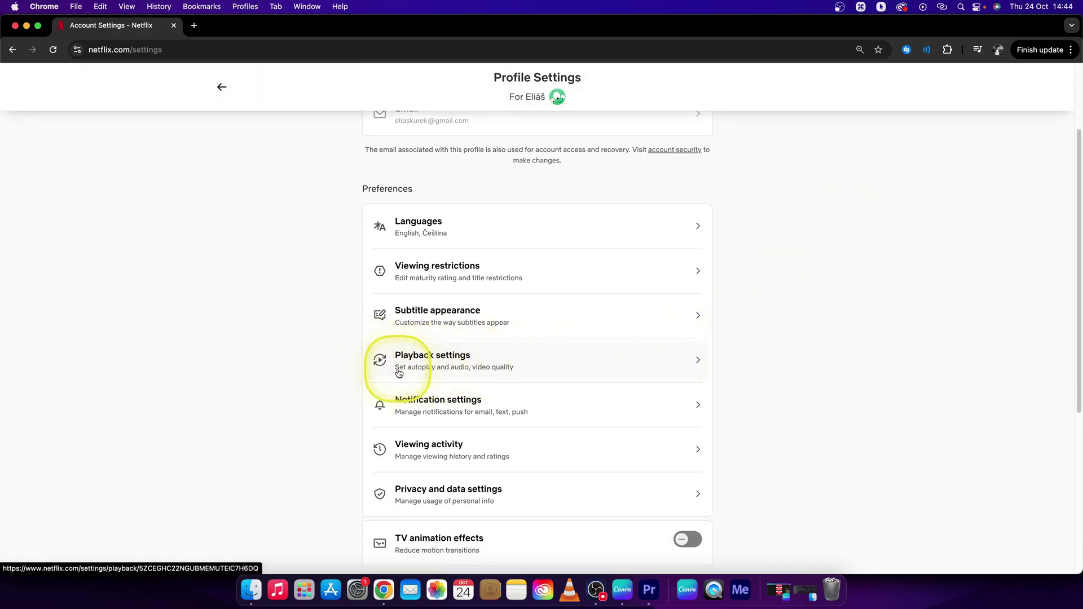
In Playback settings, uncheck 'Autoplay next episode' and 'Autoplay previews while browsing'.
{"action": "left_click", "coordinate": [541, 370]}
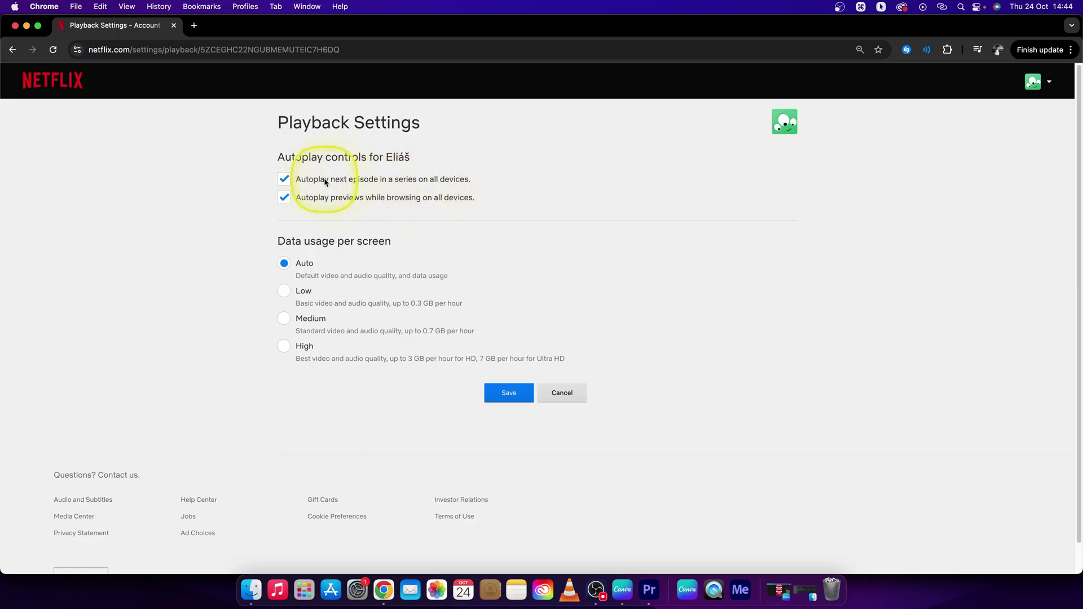
{"action": "left_click", "coordinate": [284, 180]}
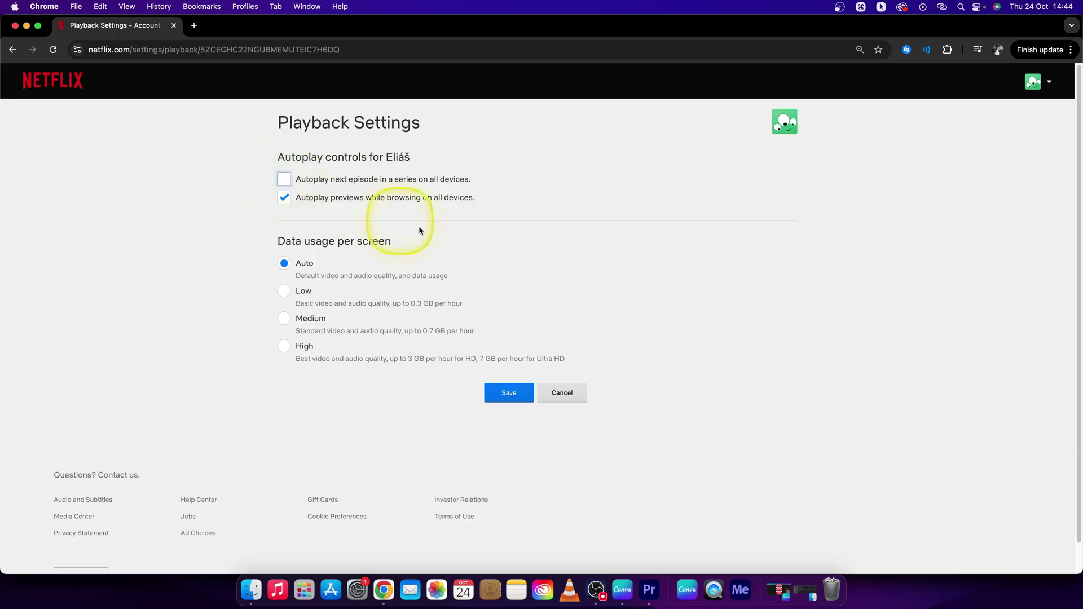
{"action": "left_click", "coordinate": [285, 198]}
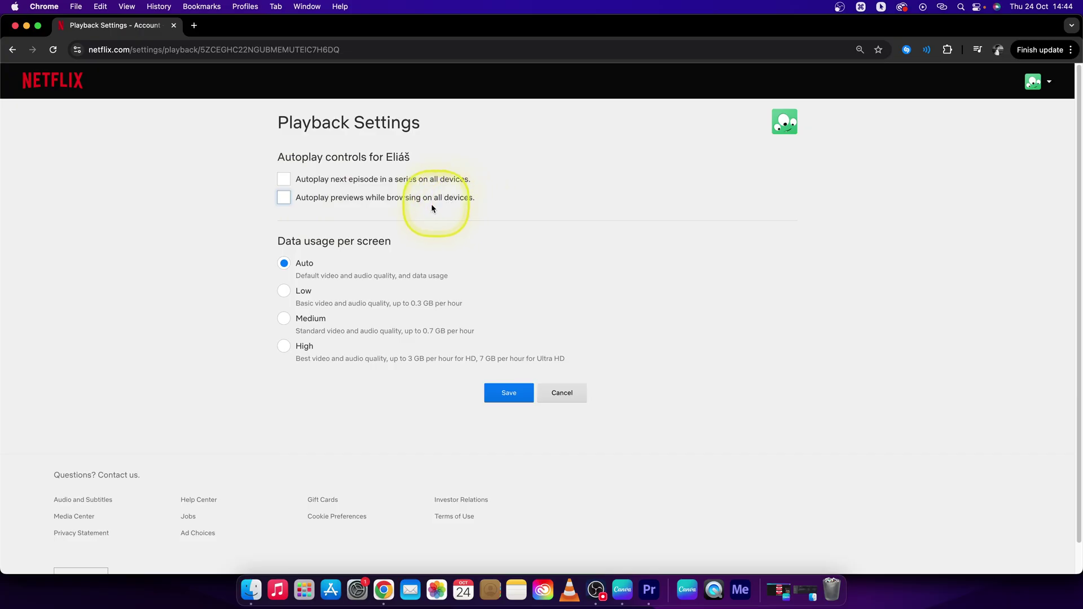
{"action": "left_click", "coordinate": [286, 198]}
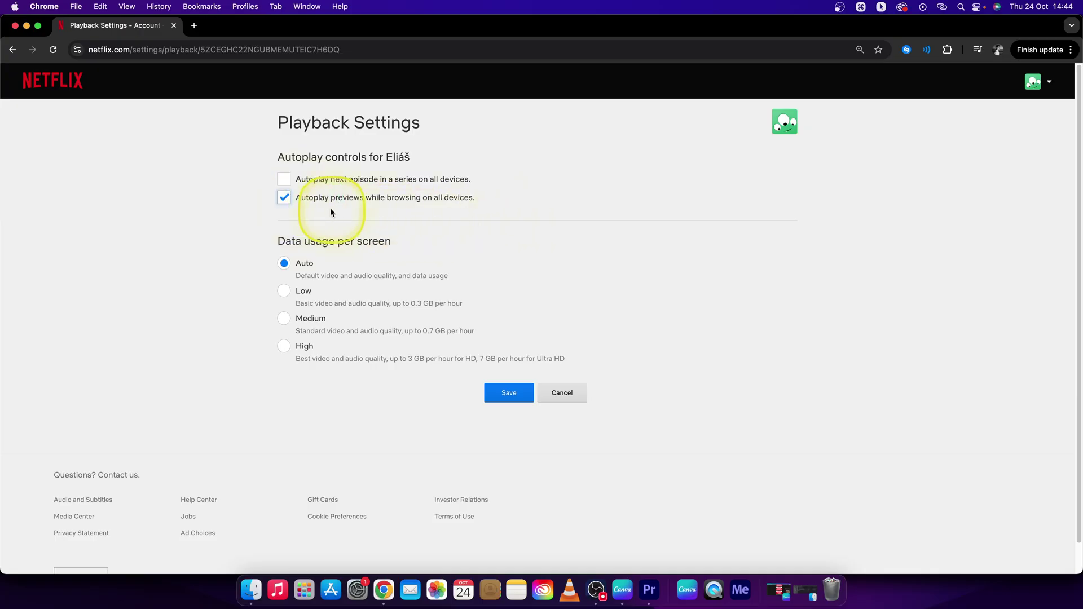
{"action": "left_click", "coordinate": [285, 197]}
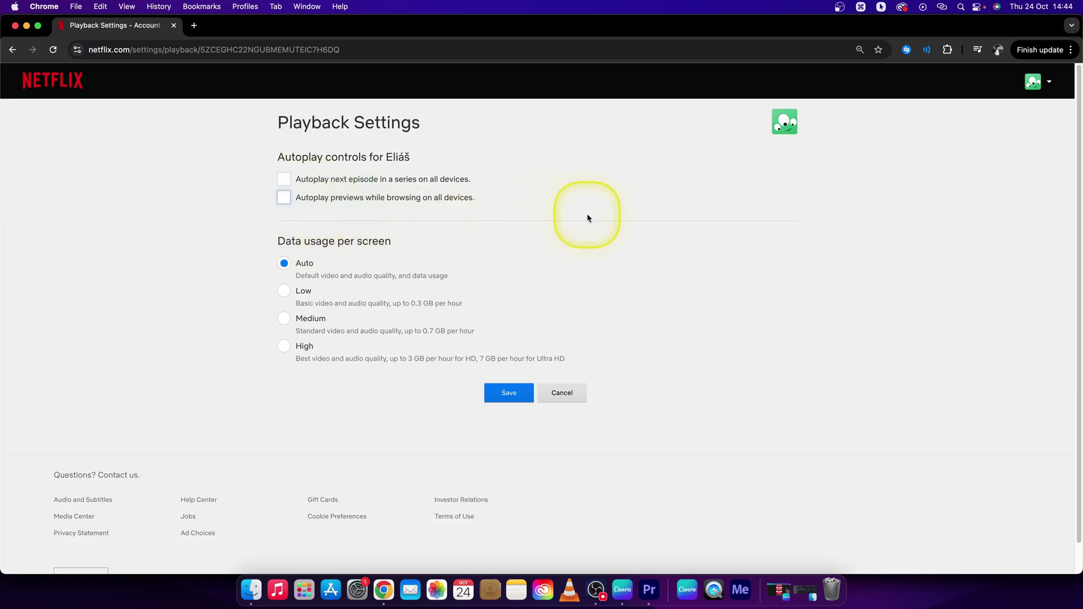